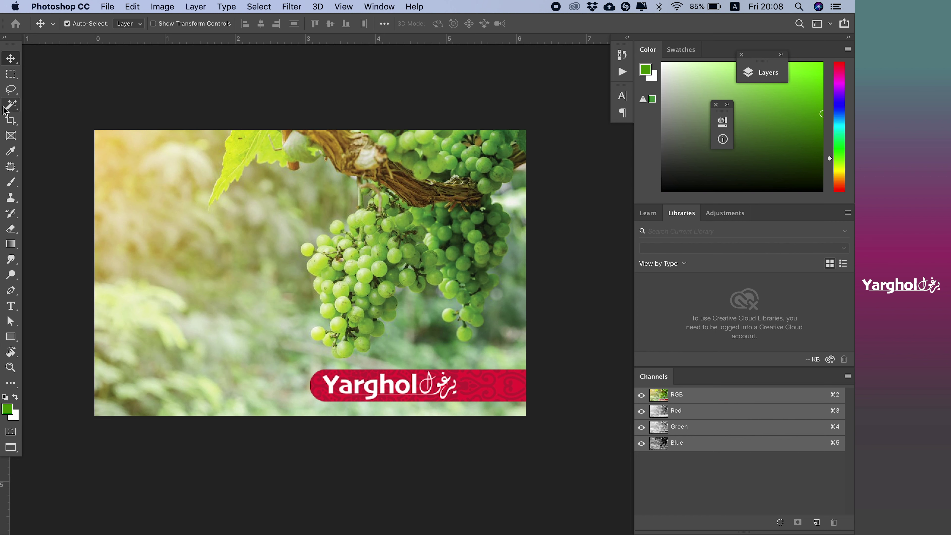
Switch to the Rectangular Marquee tool and then back to the Move tool.
{"action": "left_click", "coordinate": [14, 75]}
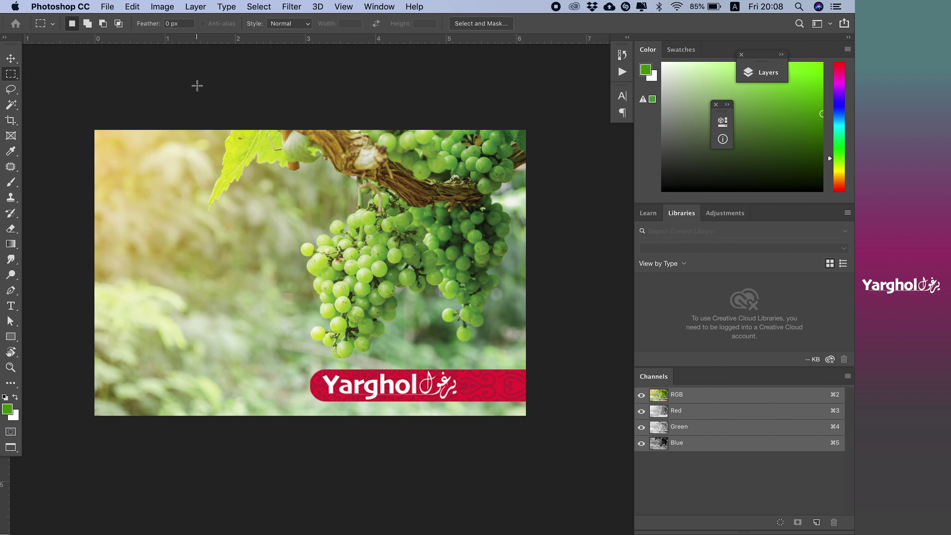
{"action": "left_click", "coordinate": [11, 59]}
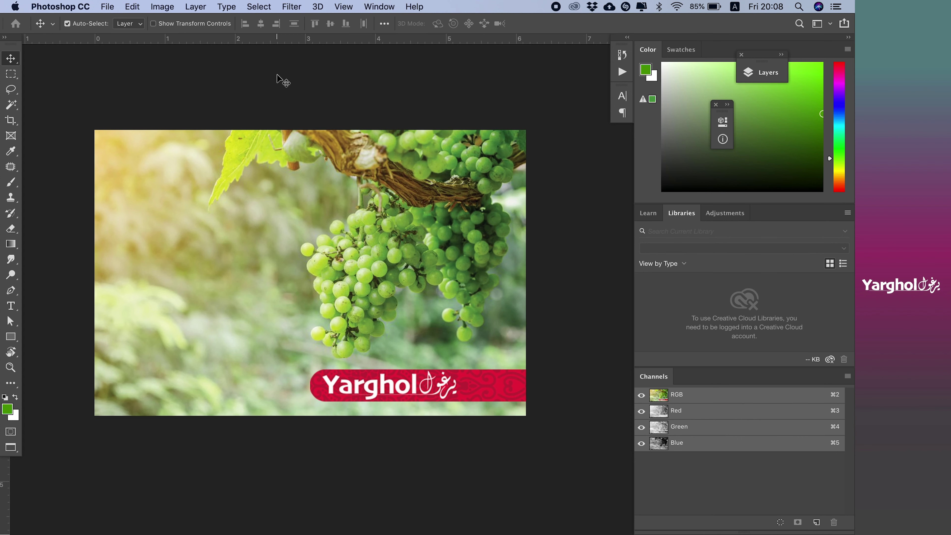
{"action": "scroll", "coordinate": [287, 91], "scroll_direction": "left", "scroll_amount": 2}
{"action": "scroll", "coordinate": [287, 91], "scroll_direction": "left", "scroll_amount": 3}
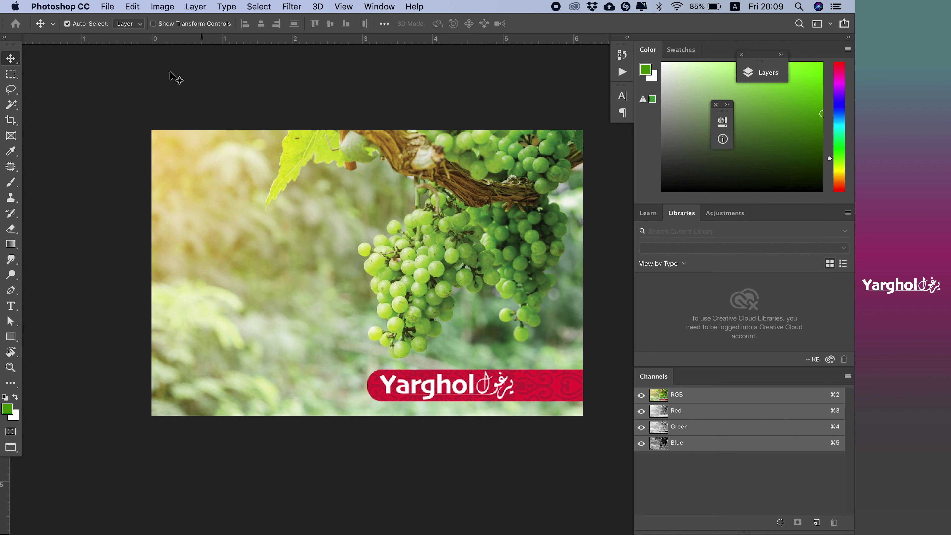
Browse the File menu without exporting, then open Save for Web (Legacy) with Cmd+Opt+Shift+S.
{"action": "left_click", "coordinate": [116, 6]}
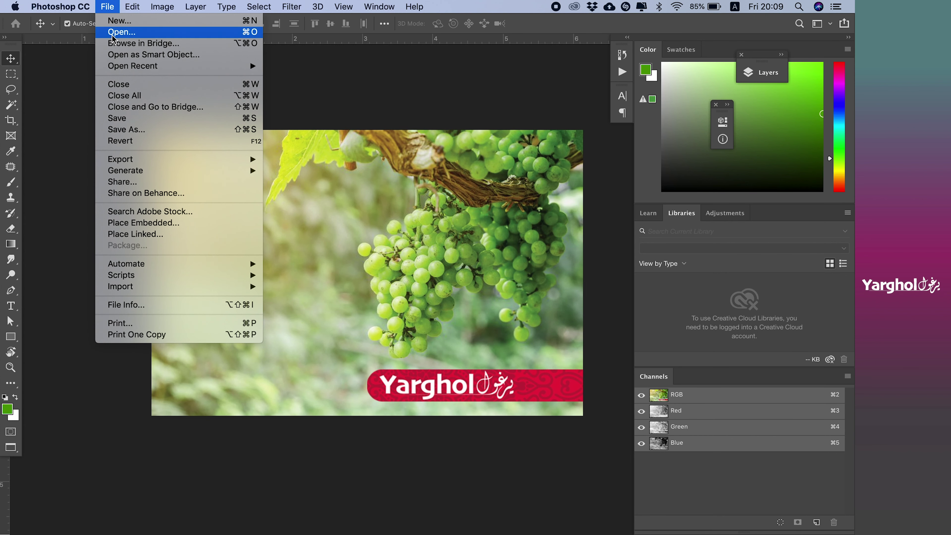
{"action": "mouse_move", "coordinate": [120, 159]}
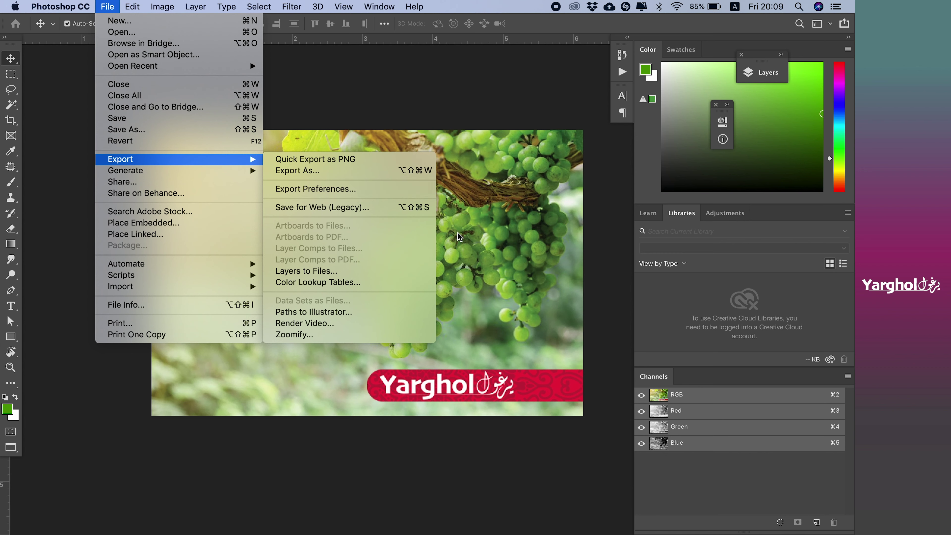
{"action": "left_click", "coordinate": [597, 232]}
{"action": "key", "text": "super"}
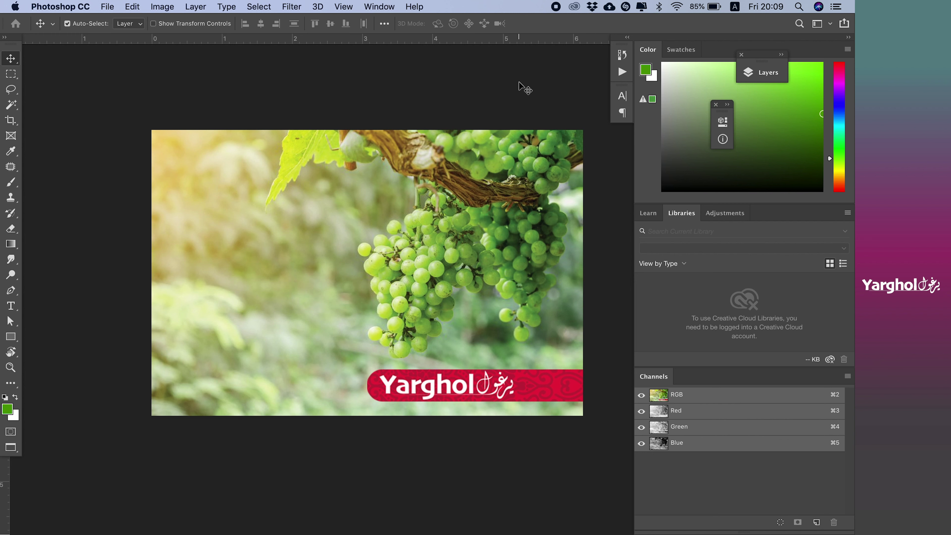
{"action": "key", "text": "super"}
{"action": "key", "text": "super+alt+shift+s"}
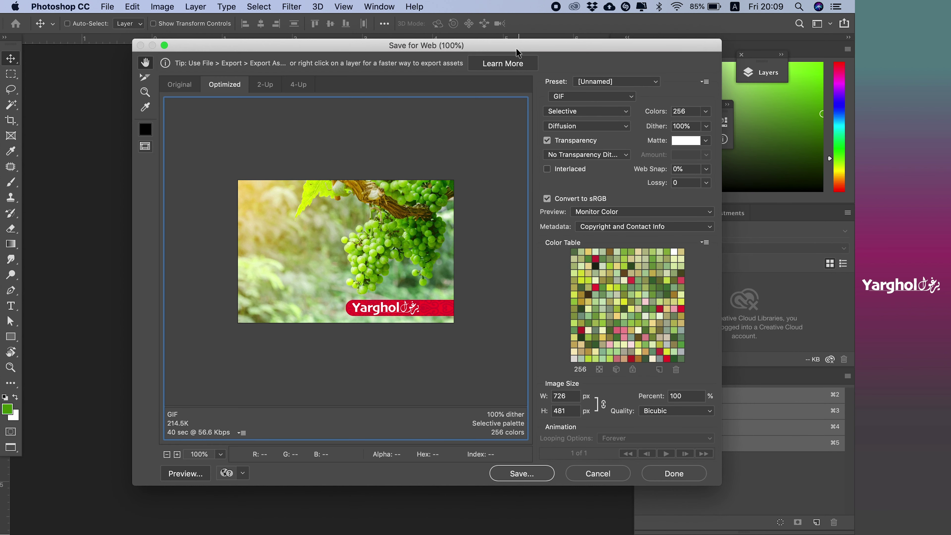
Move the Save for Web dialog left and show the GIF, JPEG, PNG-8, PNG-24 and WBMP format list.
{"action": "left_click_drag", "start_coordinate": [516, 48], "coordinate": [485, 47]}
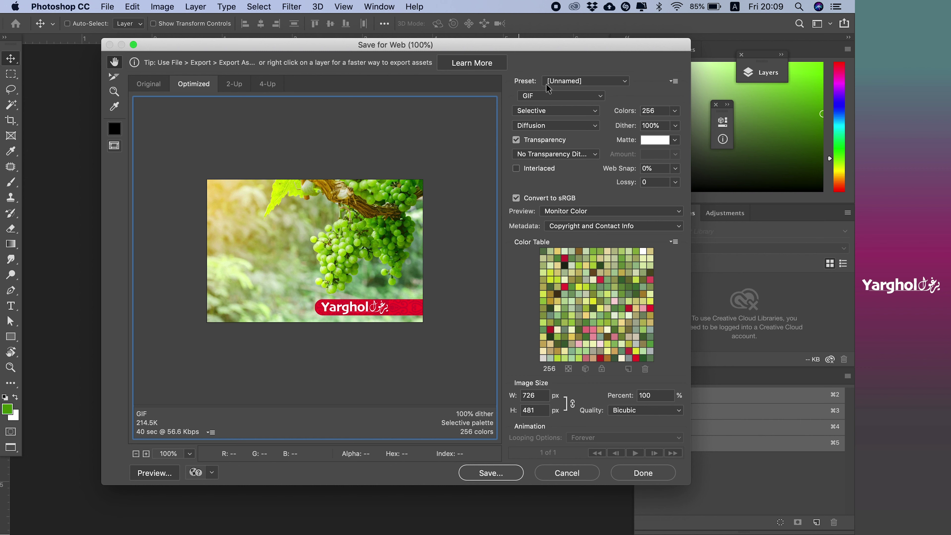
{"action": "left_click", "coordinate": [535, 96]}
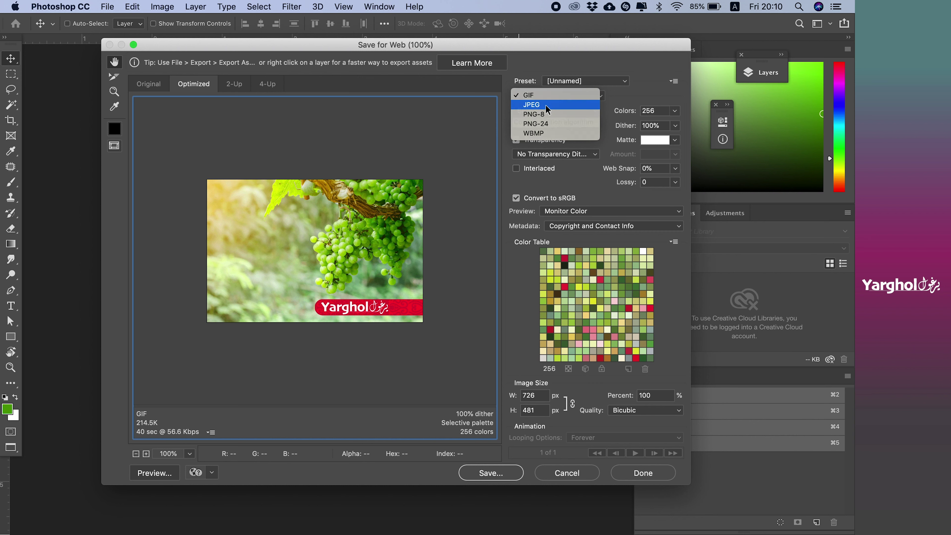
Switch the export format to JPEG and raise its quality from 60 to 100.
{"action": "left_click", "coordinate": [547, 108]}
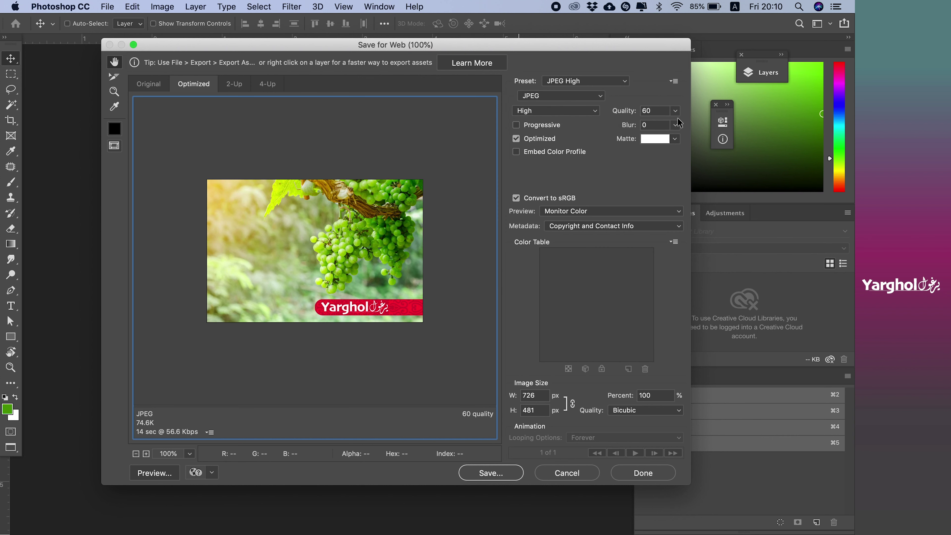
{"action": "left_click", "coordinate": [675, 111]}
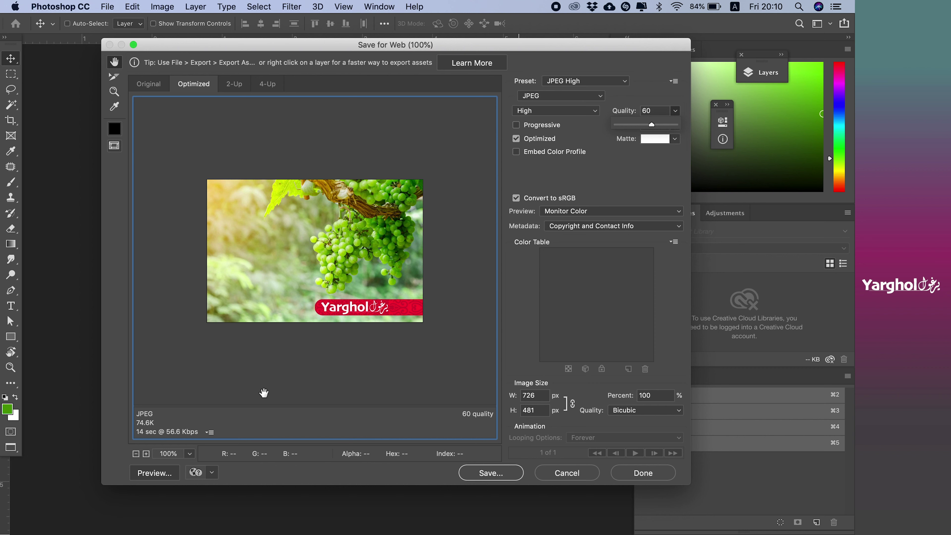
{"action": "left_click_drag", "start_coordinate": [673, 126], "coordinate": [720, 130]}
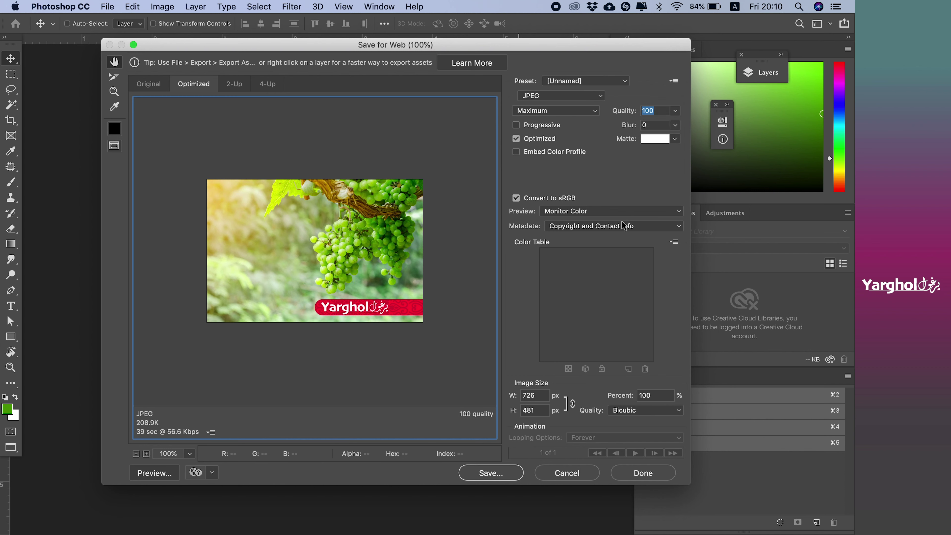
Keep the preview colour setting at Monitor Color.
{"action": "left_click", "coordinate": [621, 212]}
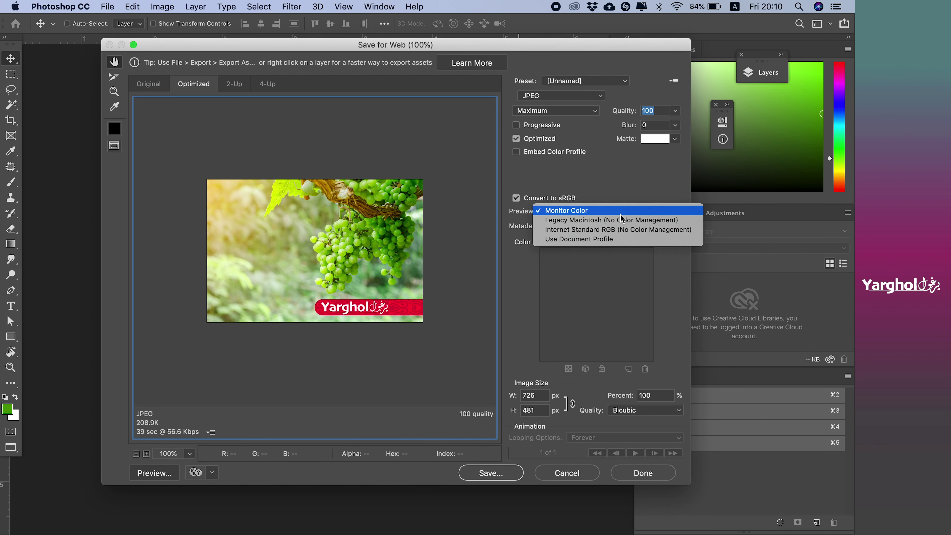
{"action": "left_click", "coordinate": [624, 189]}
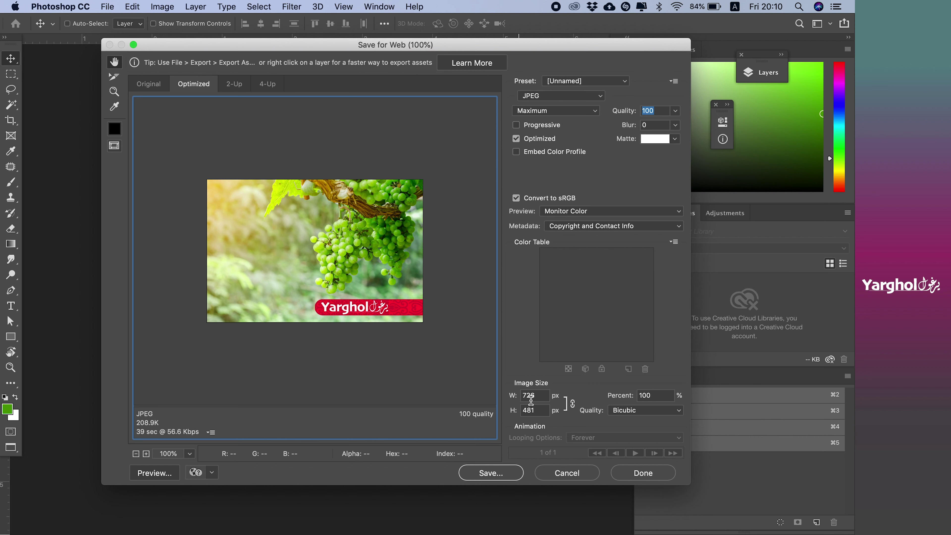